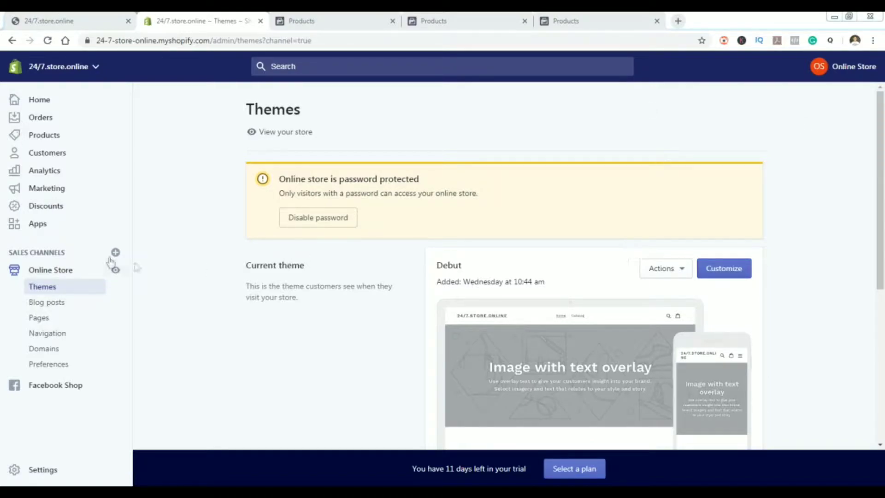
- Copy the feed URL from the Facebook Product Feed (by Flexify) app settings in Shopify
left_click(55, 229)
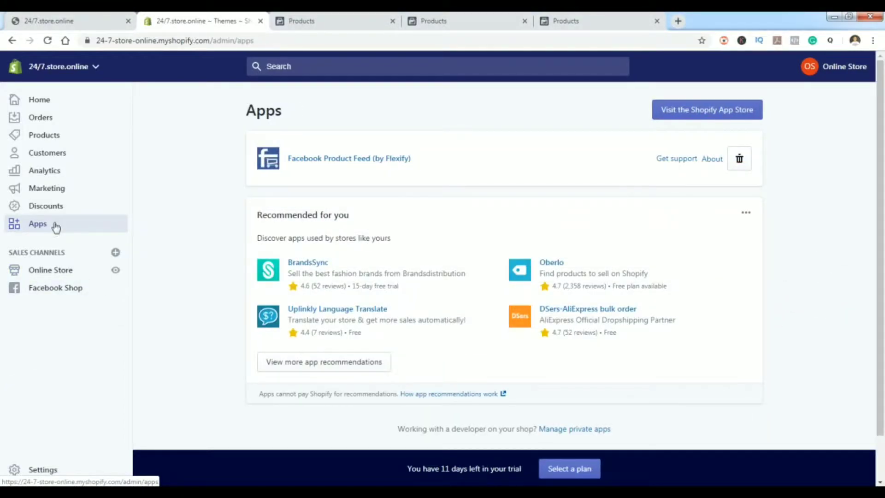
mouse_move(289, 170)
left_mouse_down()
mouse_move(346, 159)
mouse_move(288, 159)
left_mouse_up()
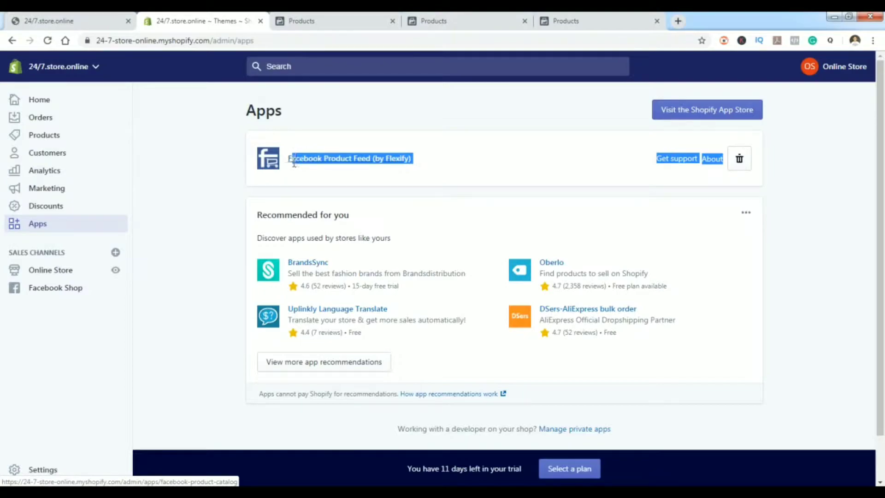
left_click(391, 183)
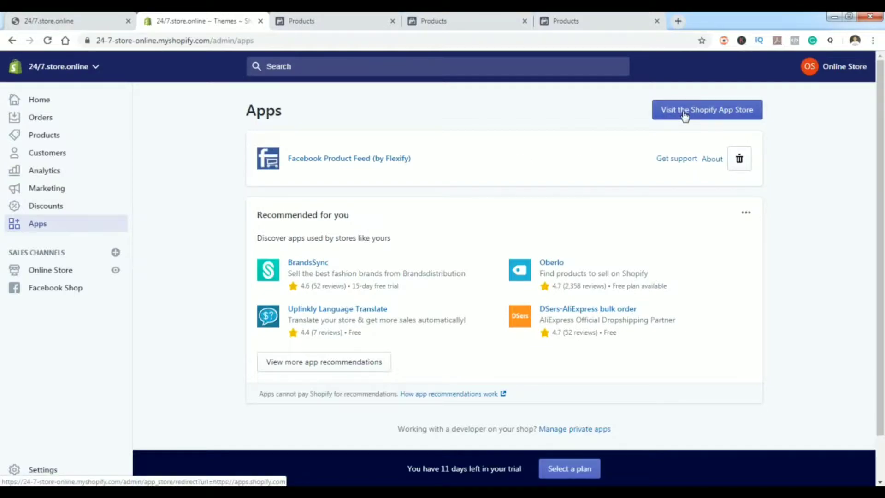
left_click(335, 158)
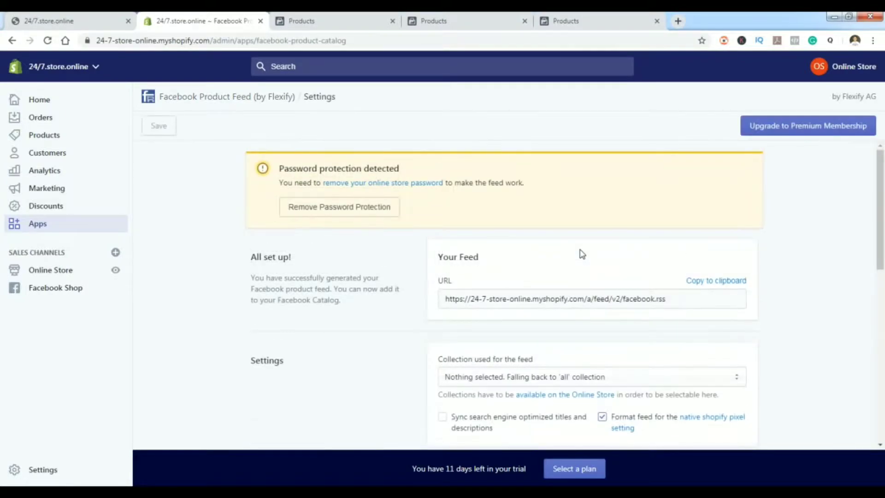
left_click(530, 304)
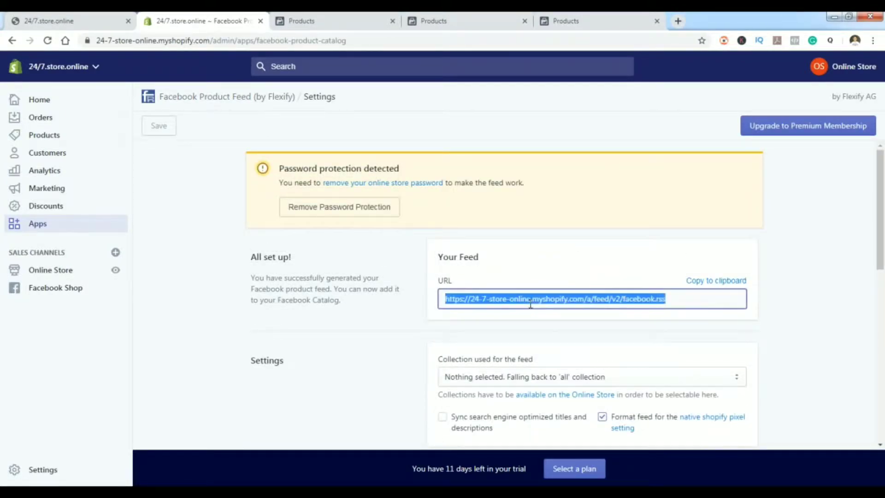
left_click(725, 287)
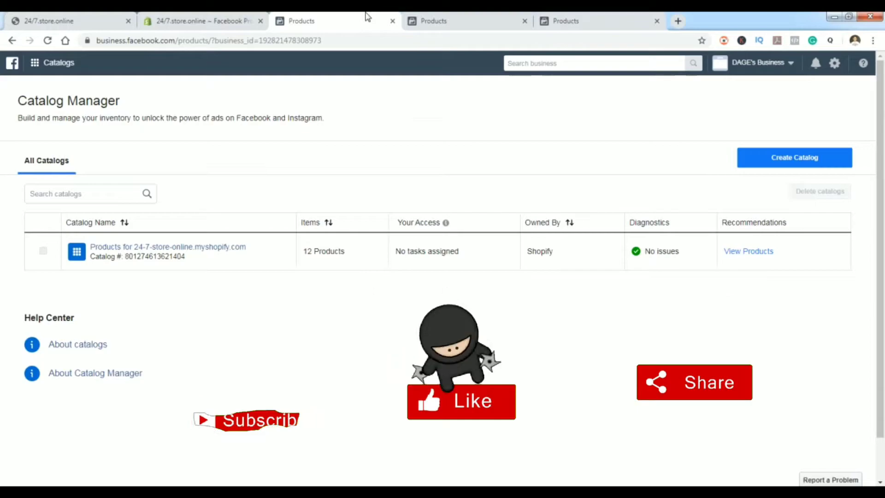
- Open Catalog Manager from the Business Manager tools to view the 12-product Shopify catalog
left_click(40, 64)
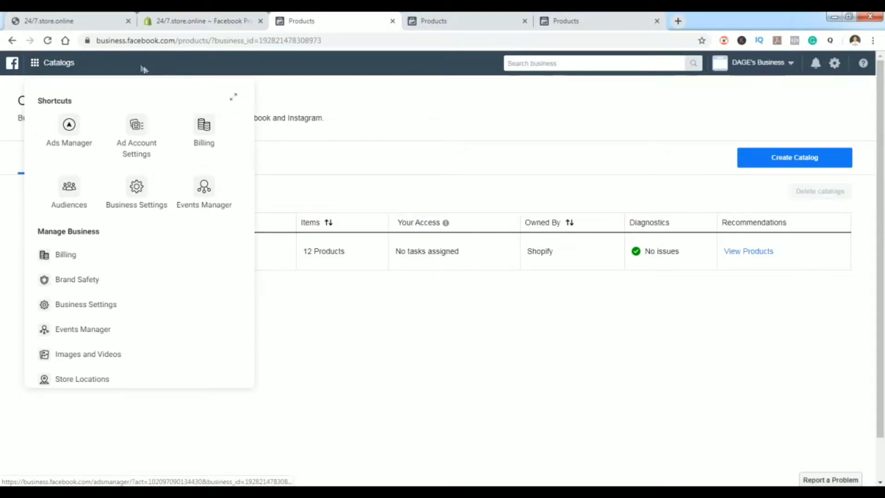
scroll(156, 237, "down", 10)
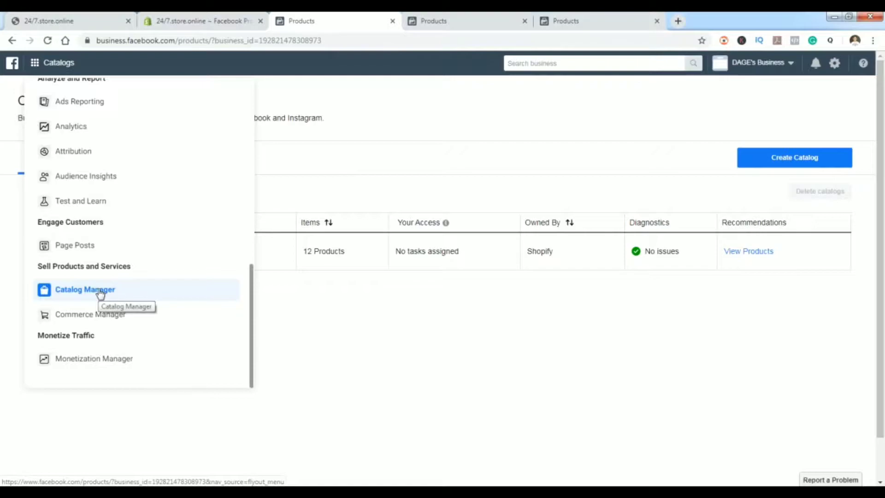
left_click(100, 292)
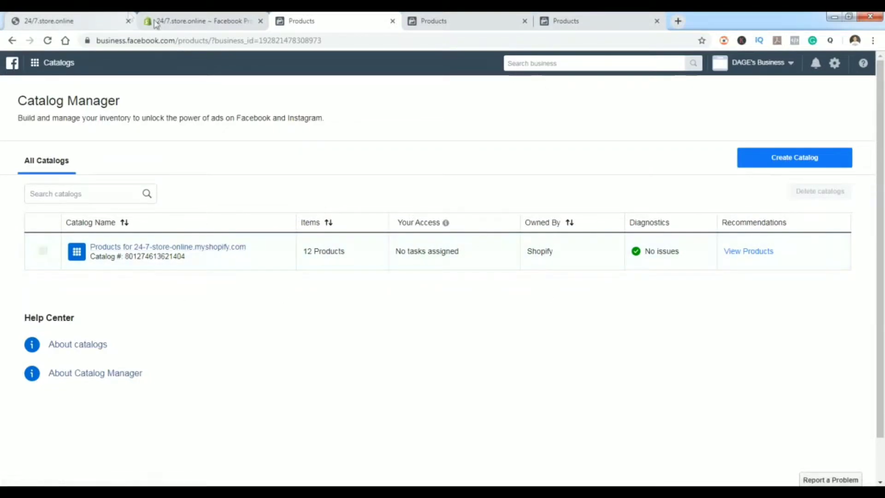
- Browse Shopify's Products list, then go back to the Facebook Catalog Manager tab
left_click(189, 19)
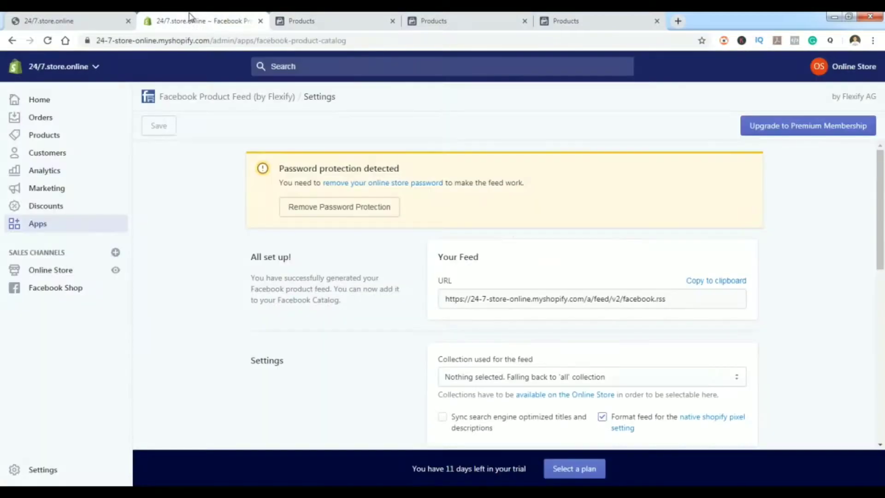
left_click(43, 140)
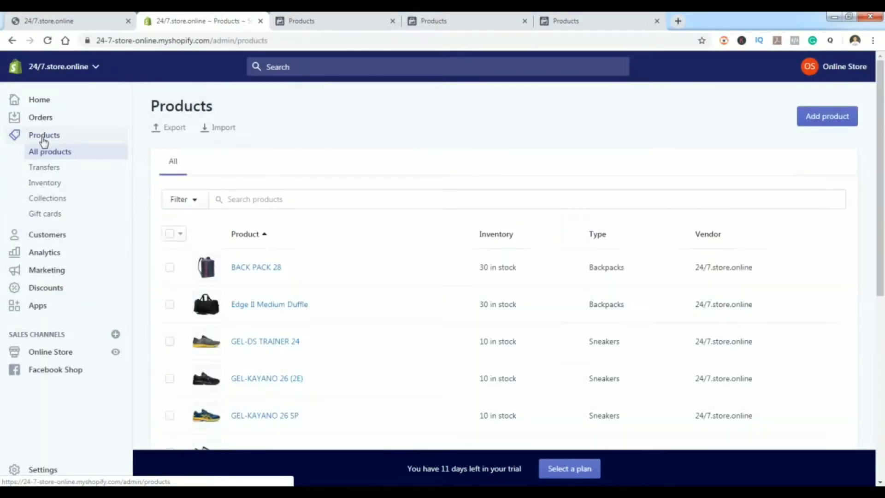
scroll(575, 215, "down", 6)
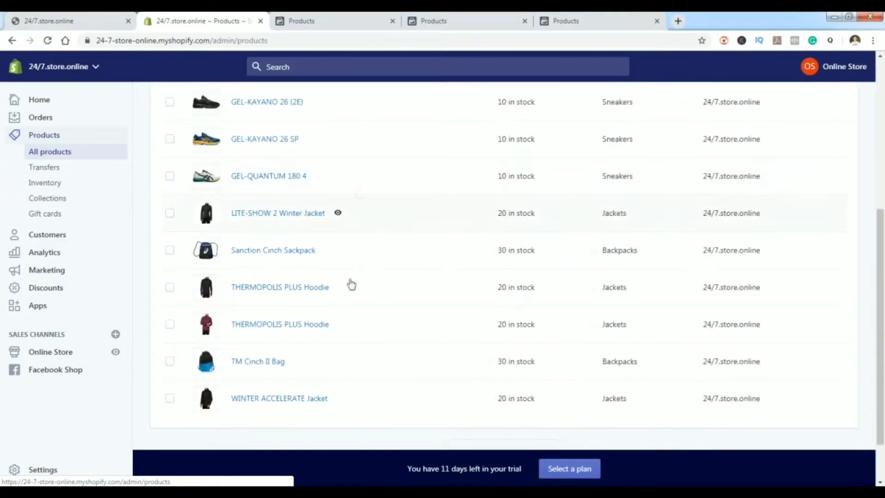
scroll(446, 194, "up", 6)
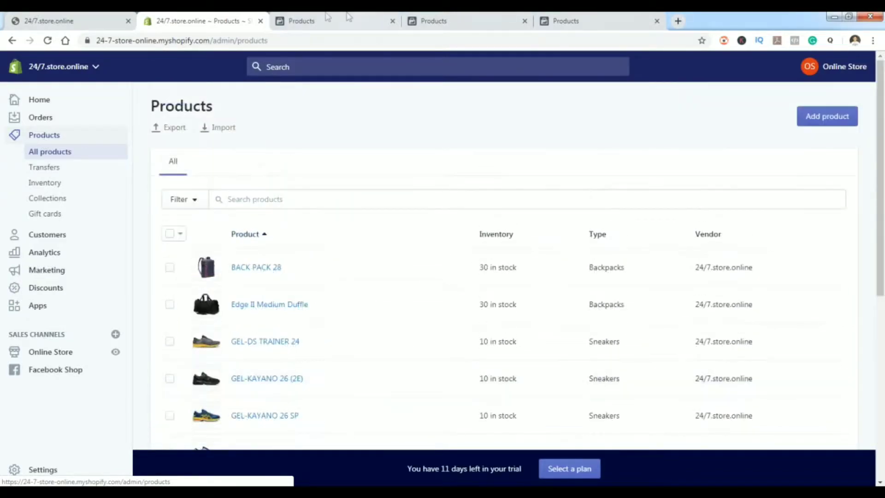
left_click(328, 17)
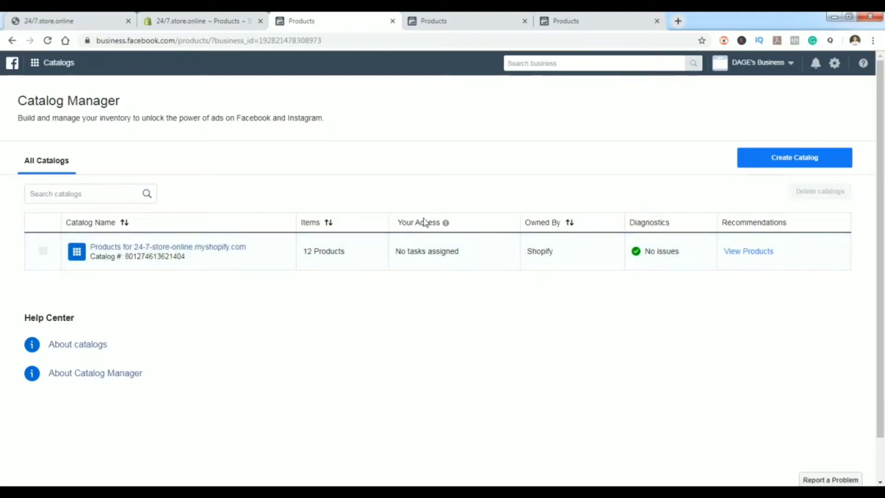
- Begin a new catalog with E-commerce as its business category
left_click(784, 158)
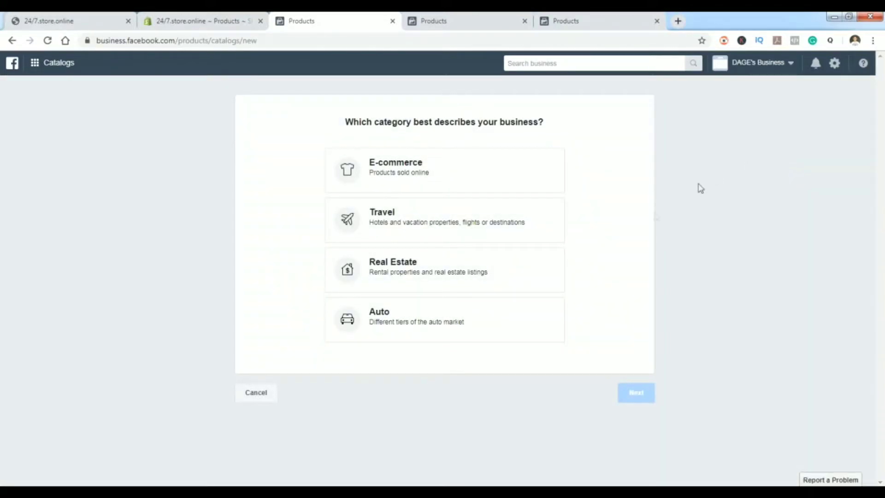
left_click(408, 180)
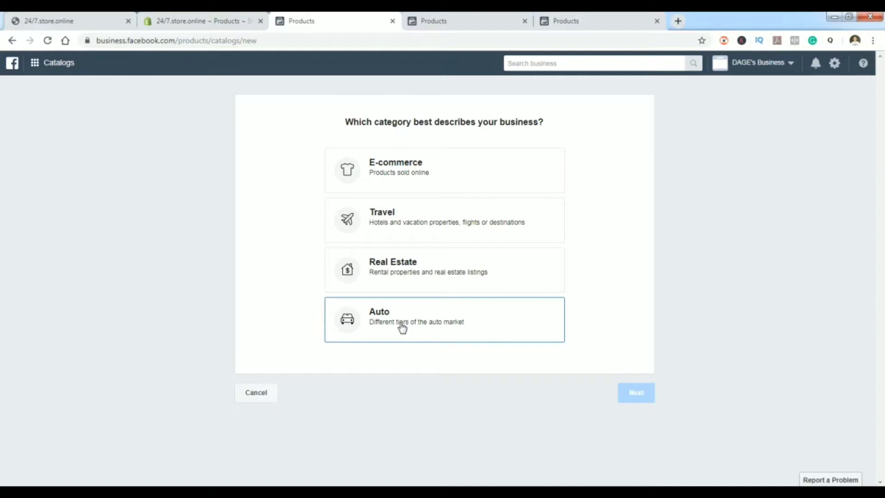
left_click(415, 170)
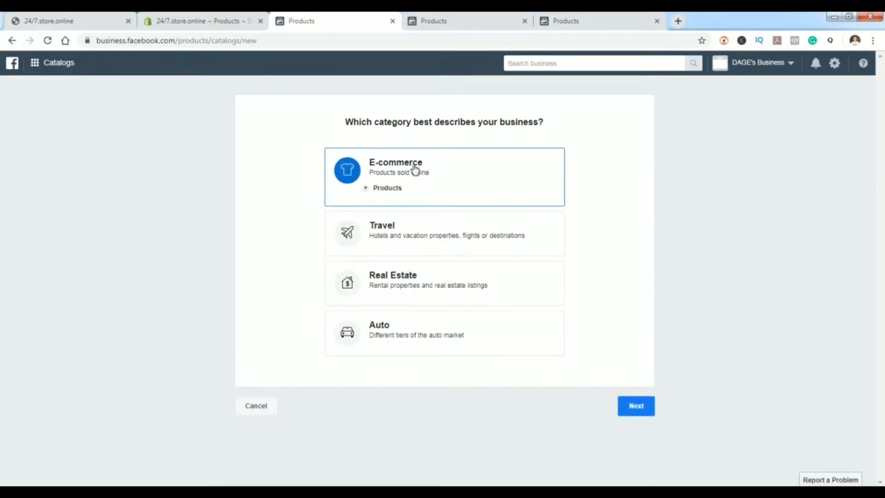
- Create the Upload Product Info catalog 'Catalog_Products #2', owned by the business account rather than Test
left_click(638, 412)
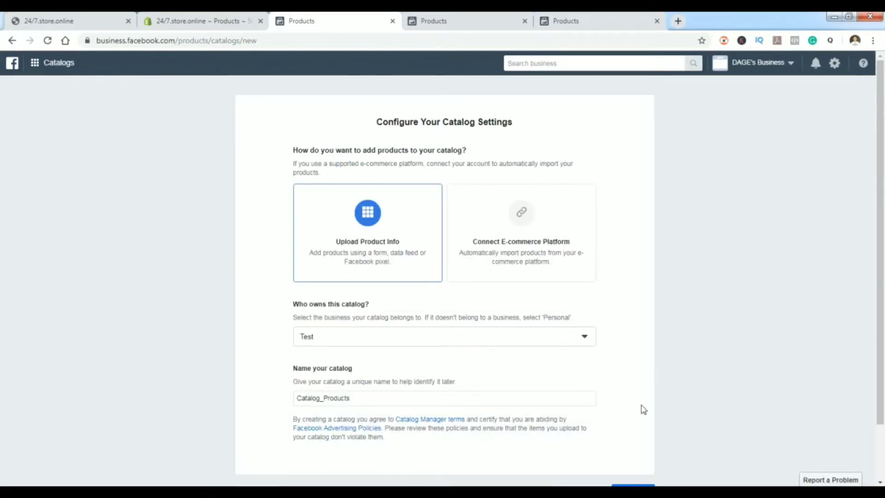
scroll(807, 306, "down", 1)
scroll(810, 308, "up", 1)
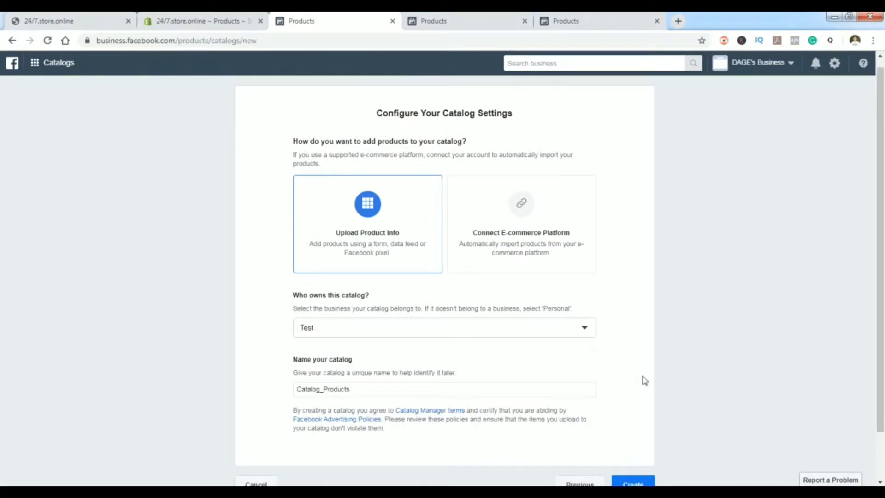
left_click(570, 335)
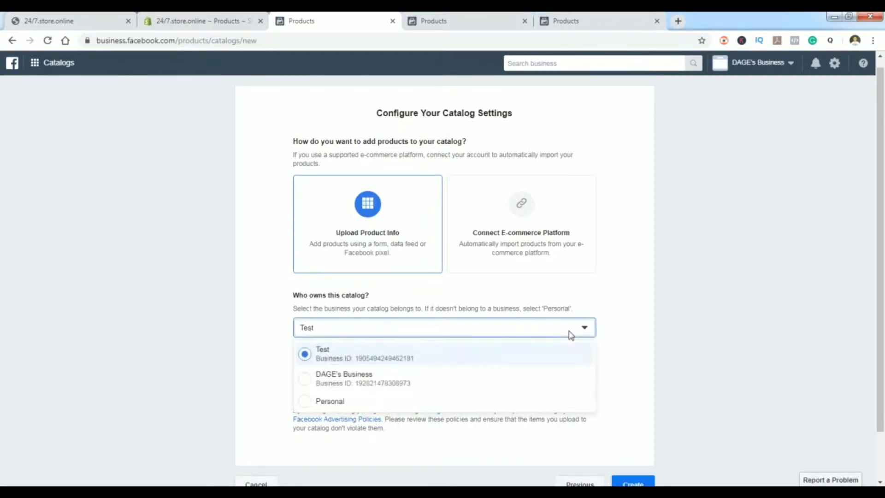
left_click(529, 384)
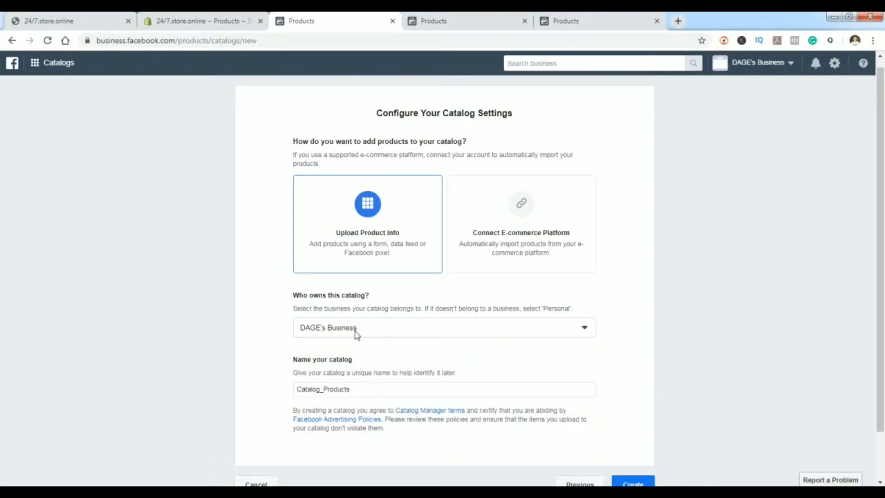
left_click(368, 388)
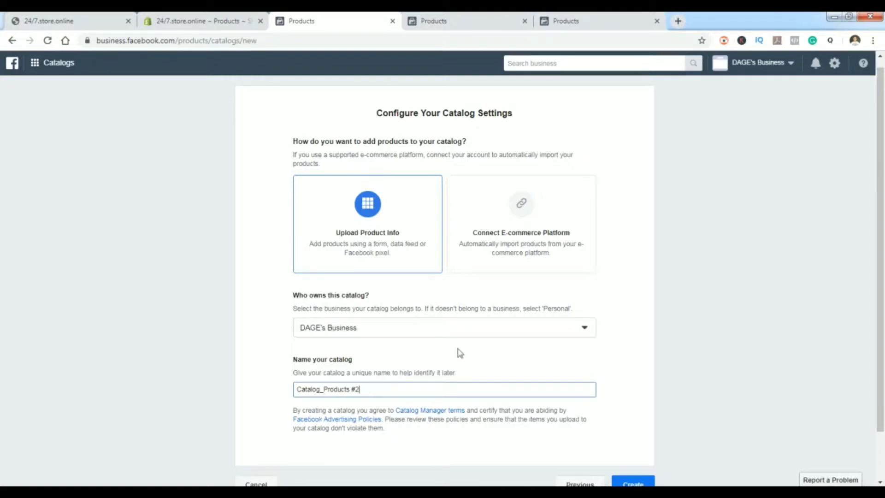
scroll(644, 334, "down", 2)
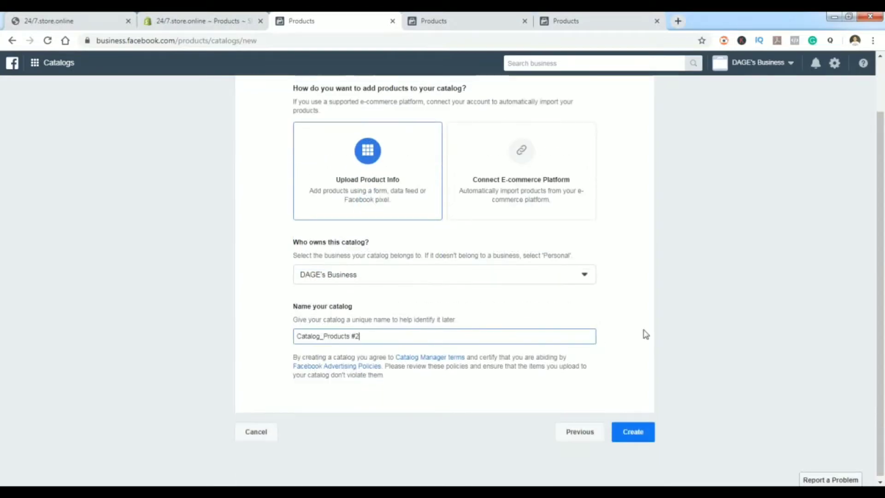
left_click(629, 429)
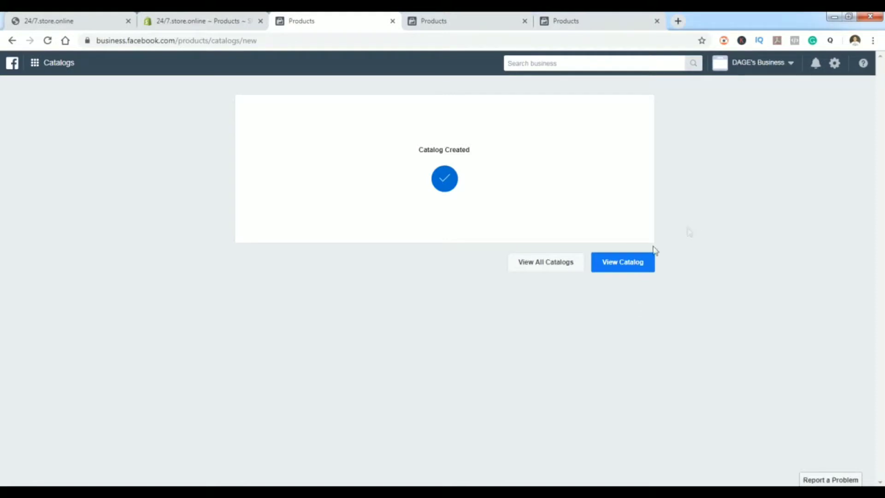
left_click(628, 264)
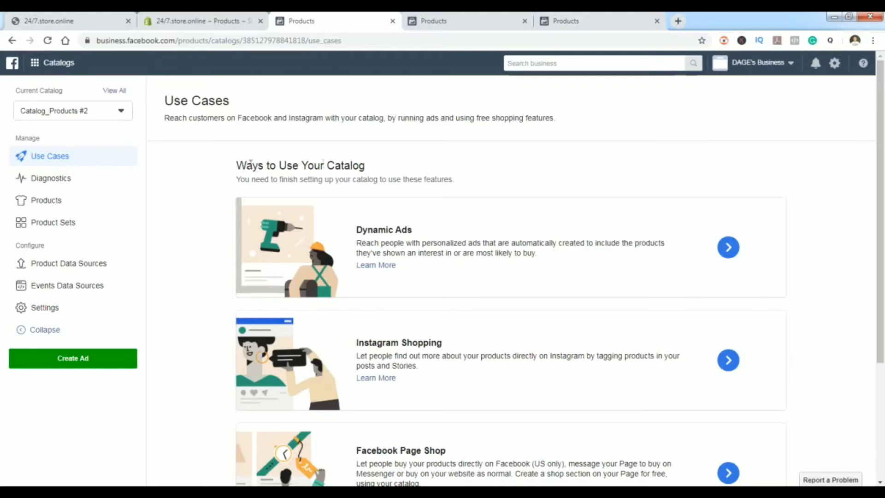
scroll(395, 172, "down", 2)
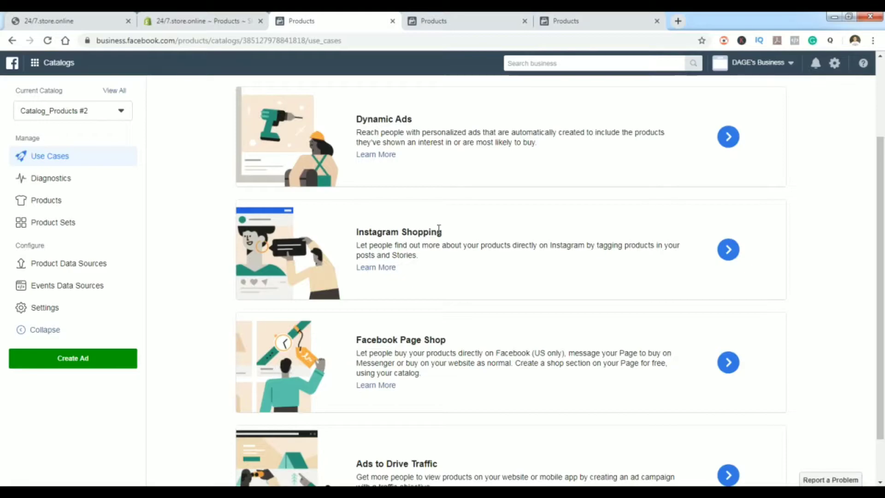
scroll(441, 316, "down", 1)
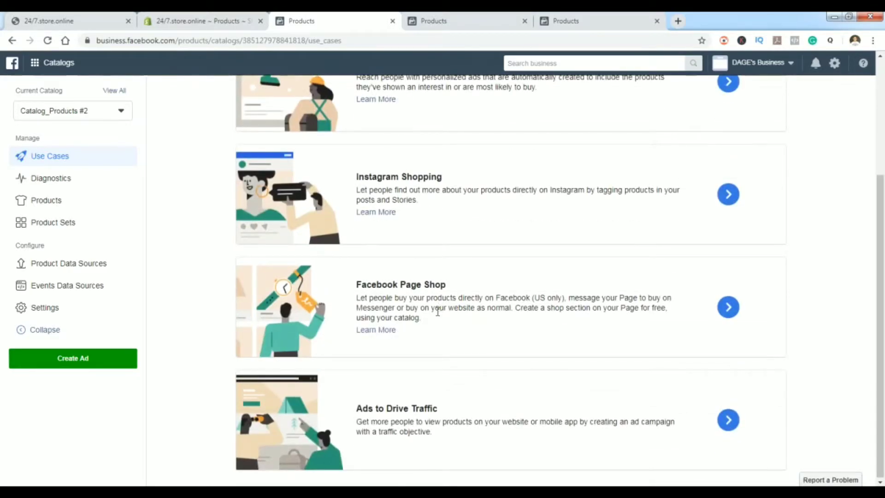
scroll(439, 320, "up", 2)
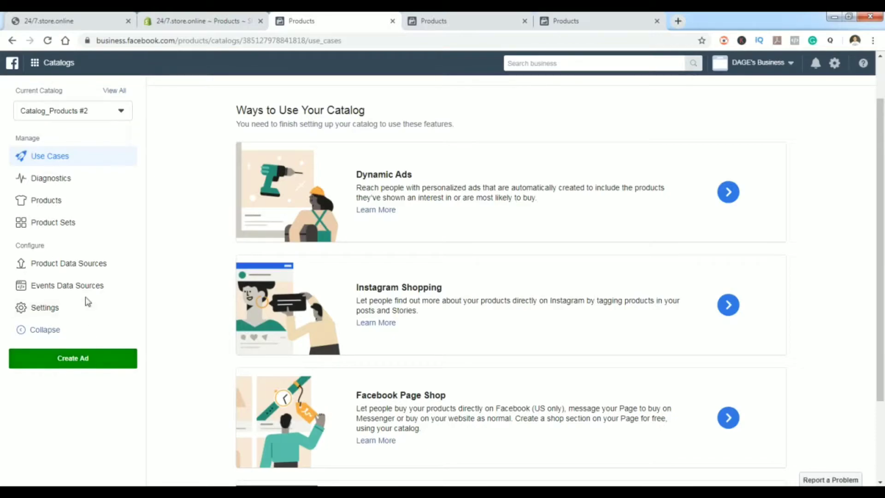
- Add products to the empty Catalog_Products #2 using Use Data Feeds as the source
left_click(58, 203)
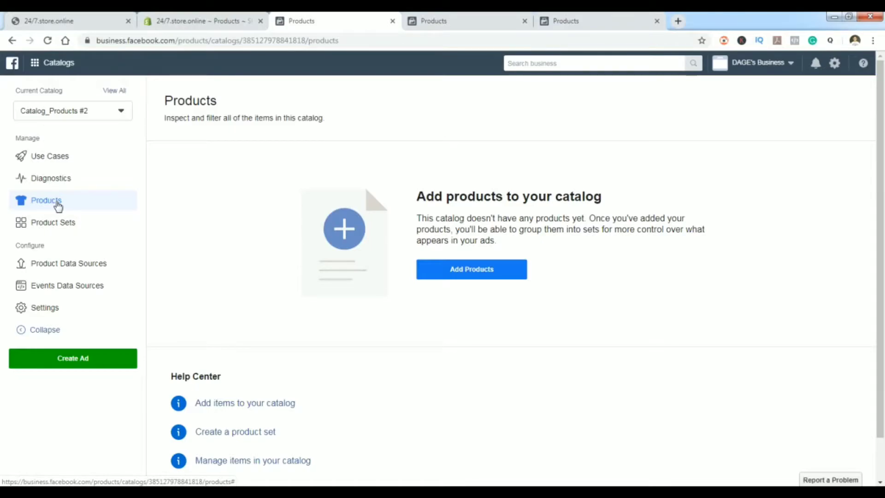
left_click(467, 278)
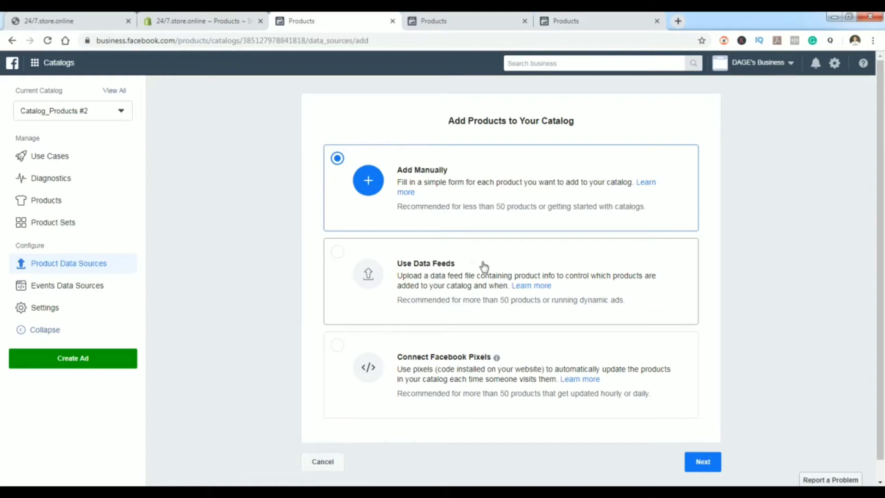
left_click(530, 263)
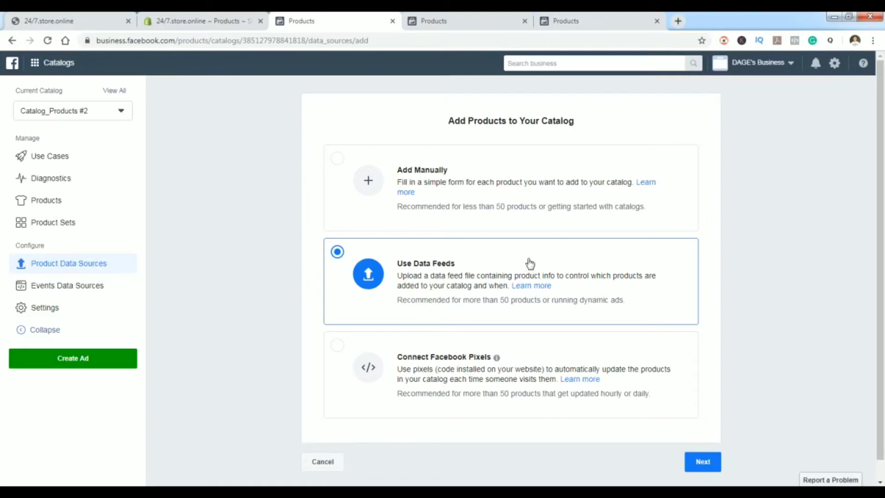
left_click(696, 460)
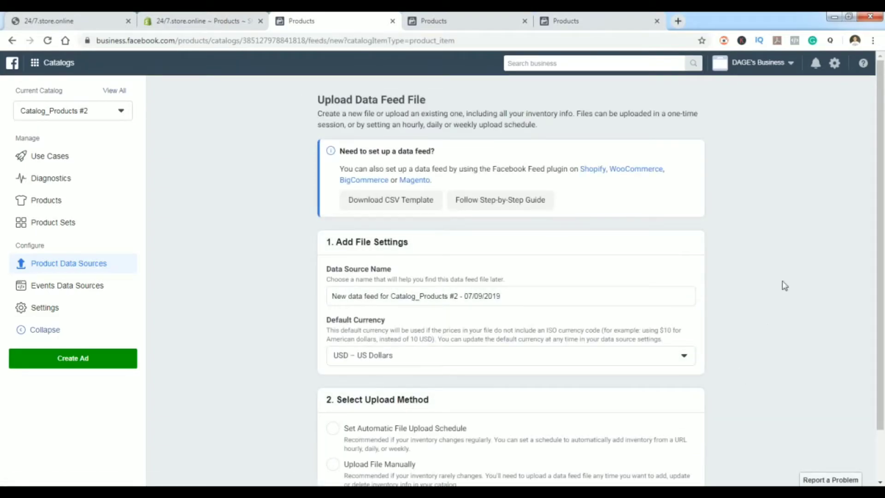
- Choose Set Automatic File Upload Schedule for the feed, then view Catalog_Products' empty data sources
scroll(785, 286, "down", 3)
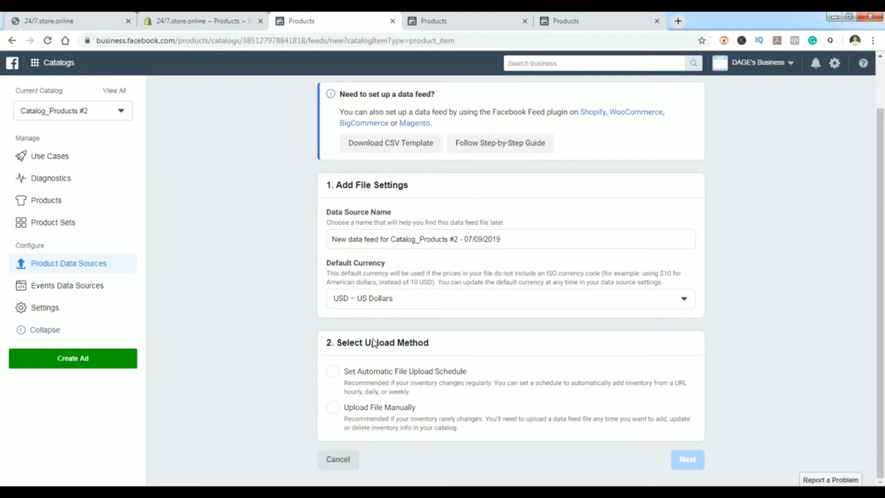
left_click_drag(328, 341, 433, 347)
left_click(451, 349)
left_click(355, 375)
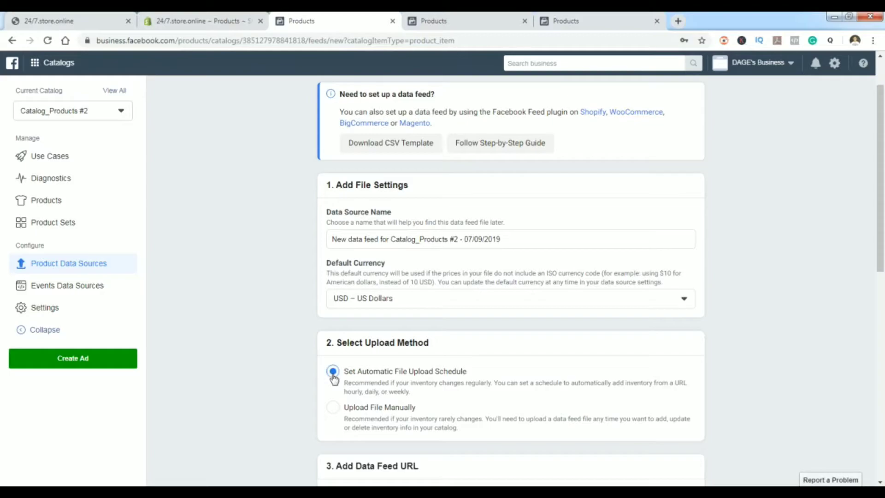
scroll(317, 302, "down", 6)
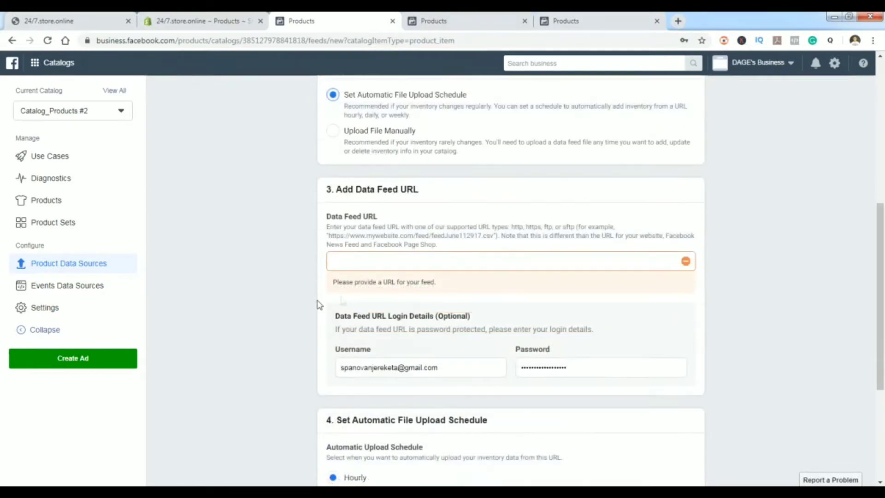
left_click(473, 17)
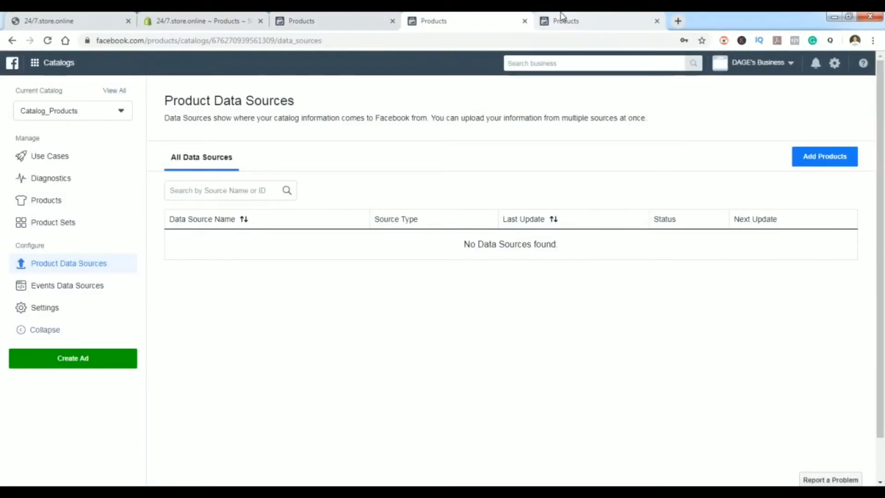
- Recopy the Flexify feed URL from the Facebook Product Feed app in Shopify admin
left_click(191, 20)
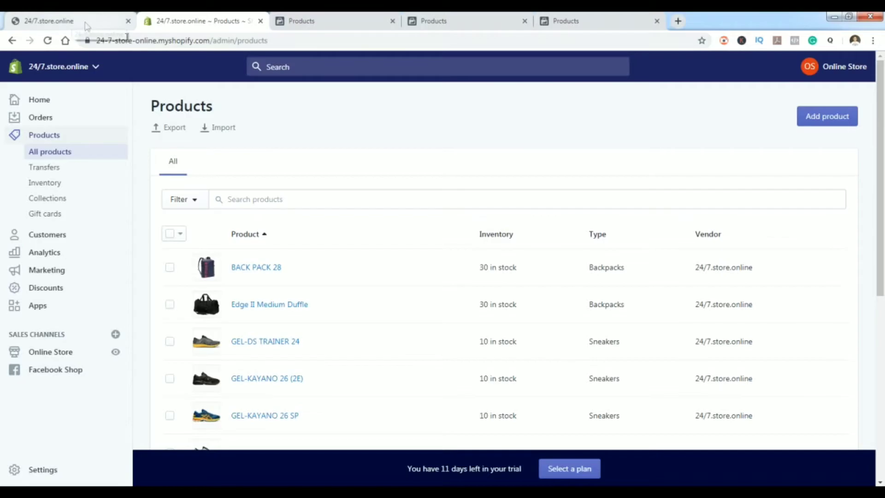
left_click(35, 307)
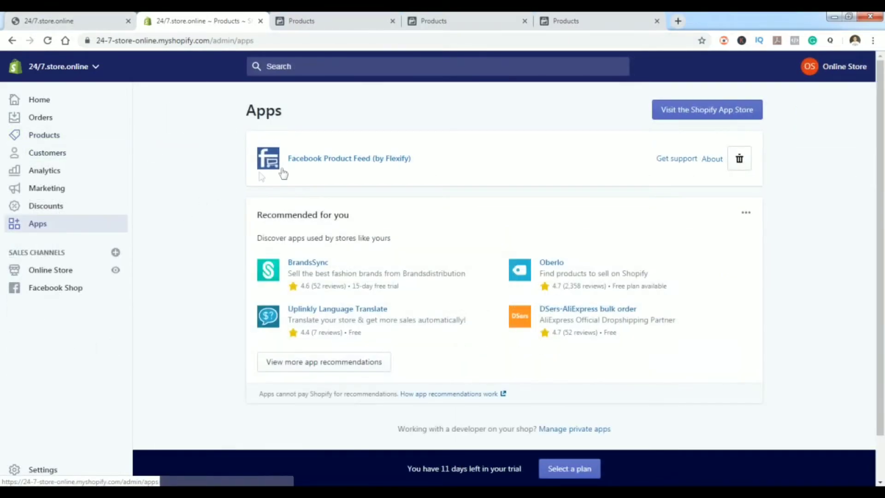
left_click(317, 162)
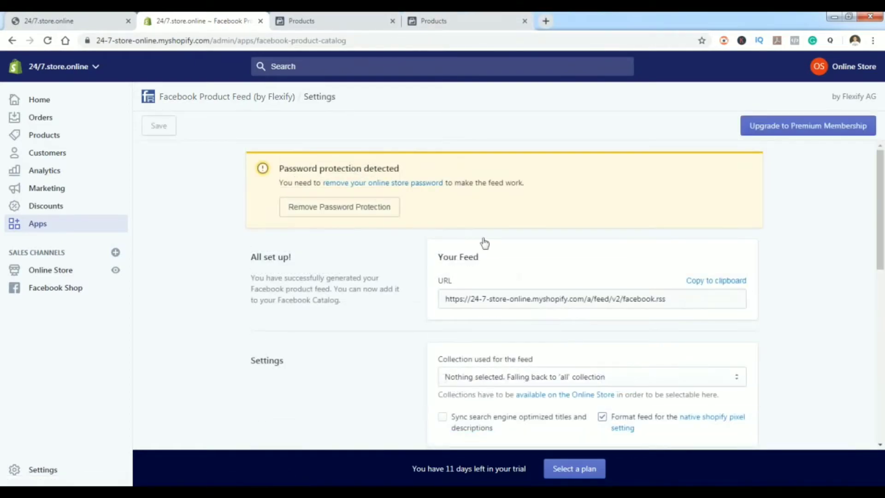
left_click(713, 285)
left_click(346, 17)
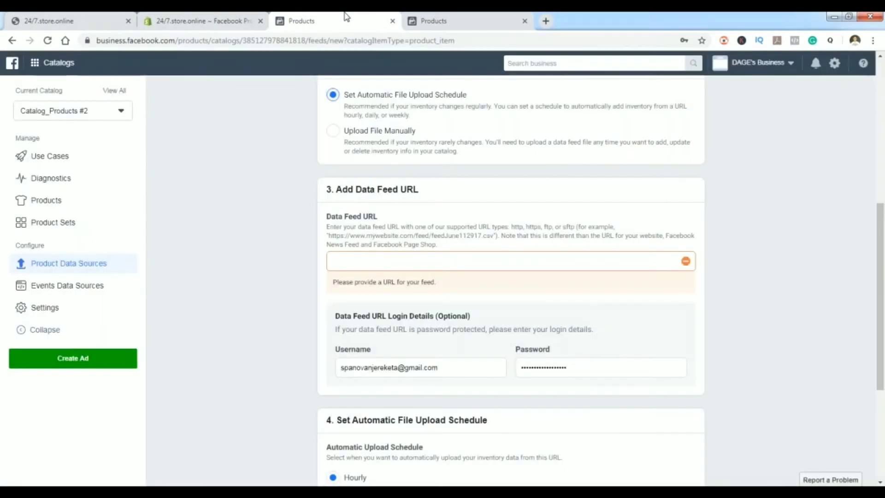
left_click(399, 261)
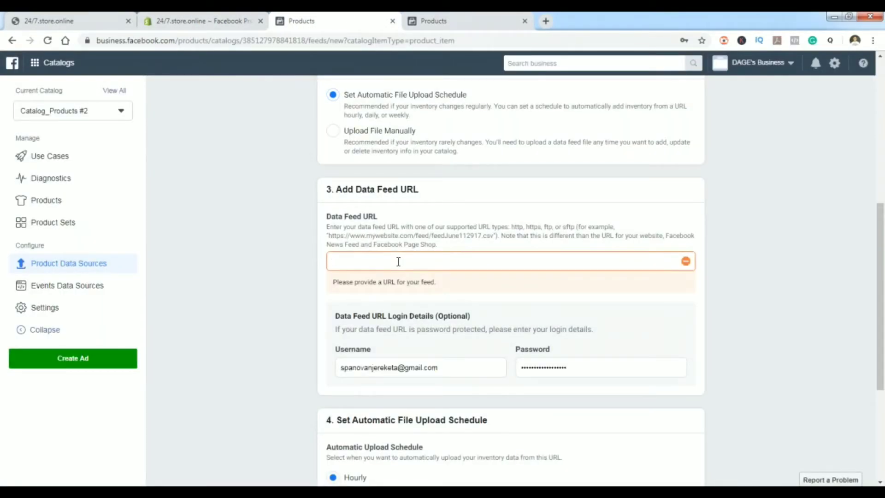
key("ctrl+v")
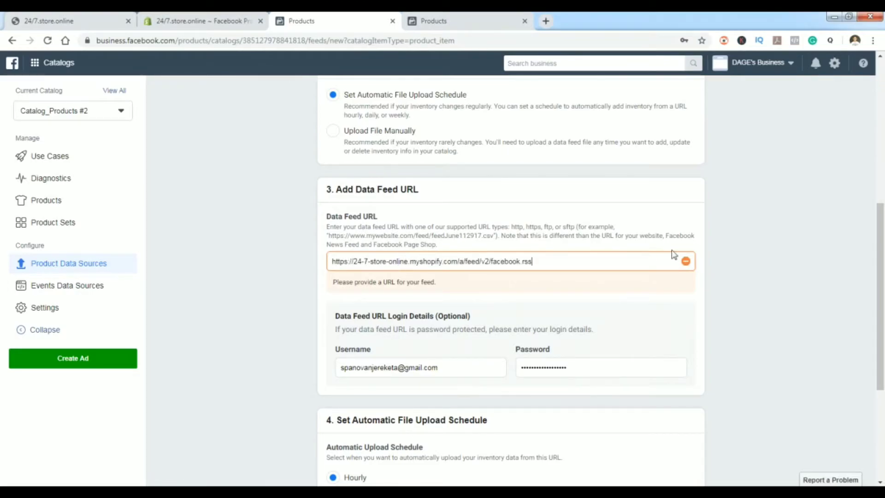
scroll(678, 254, "down", 5)
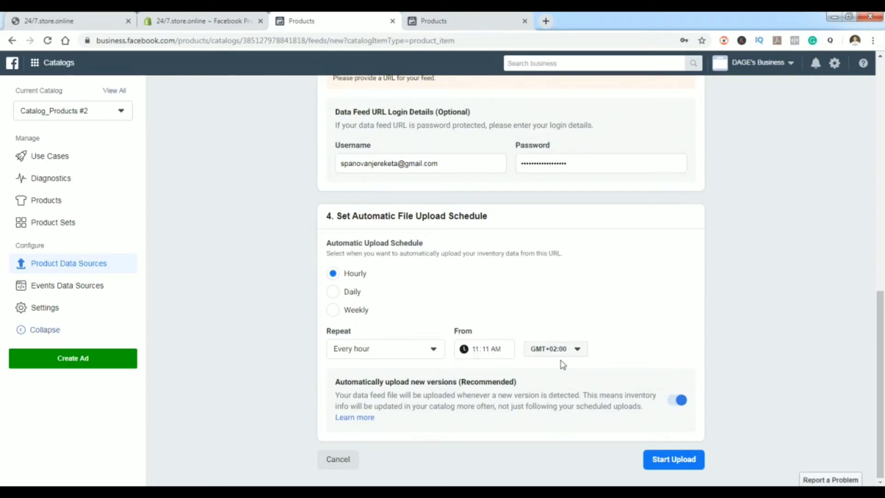
- Start the feed upload, review the 12 imported products, and show them as a list
left_click(685, 467)
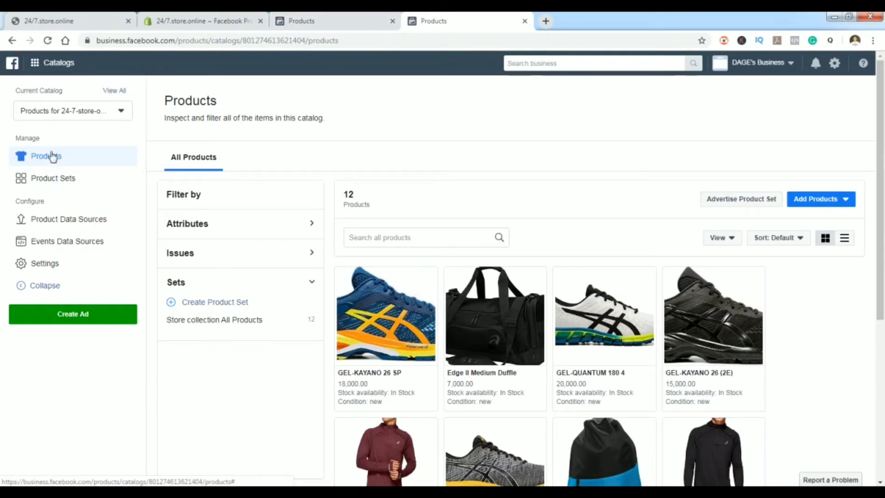
scroll(444, 188, "down", 3)
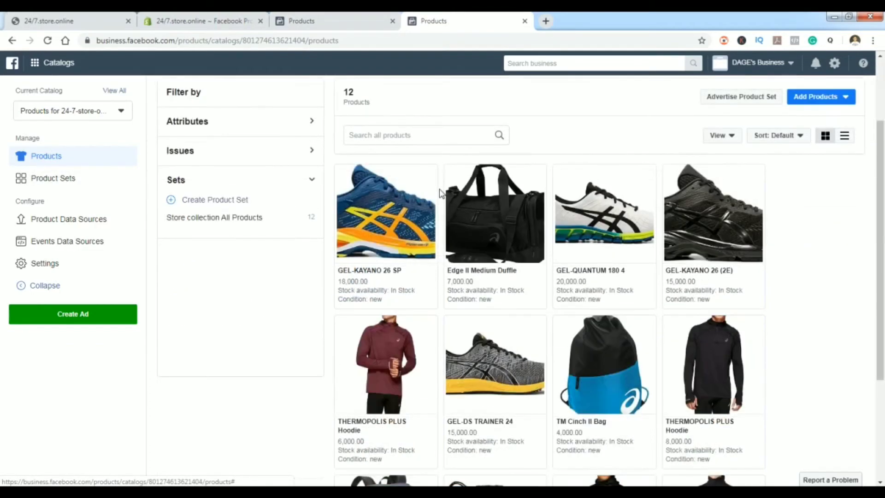
scroll(438, 304, "down", 4)
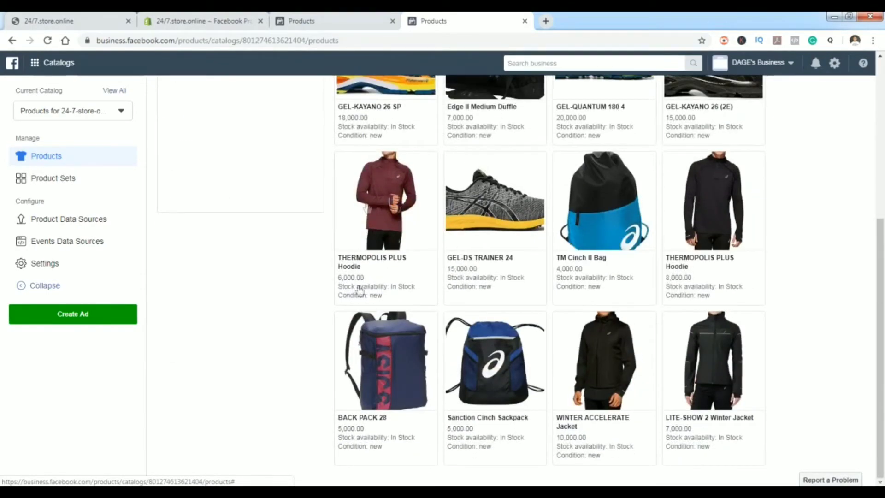
scroll(443, 223, "up", 7)
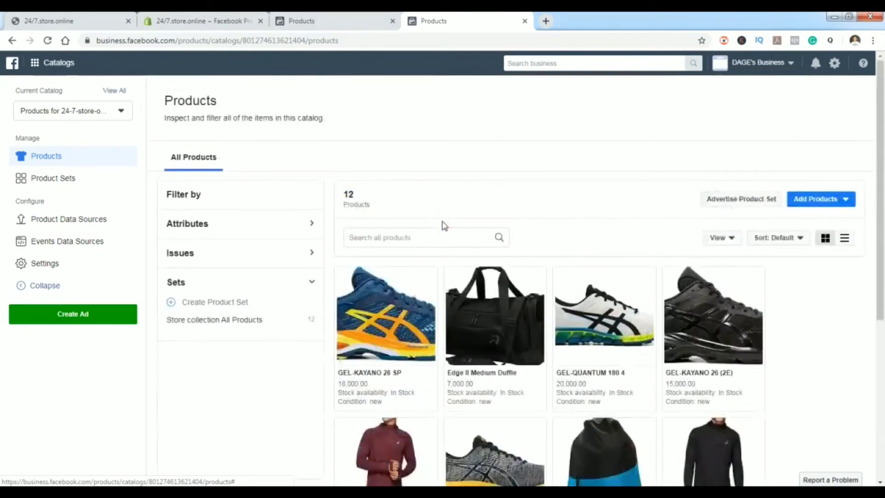
left_click(845, 240)
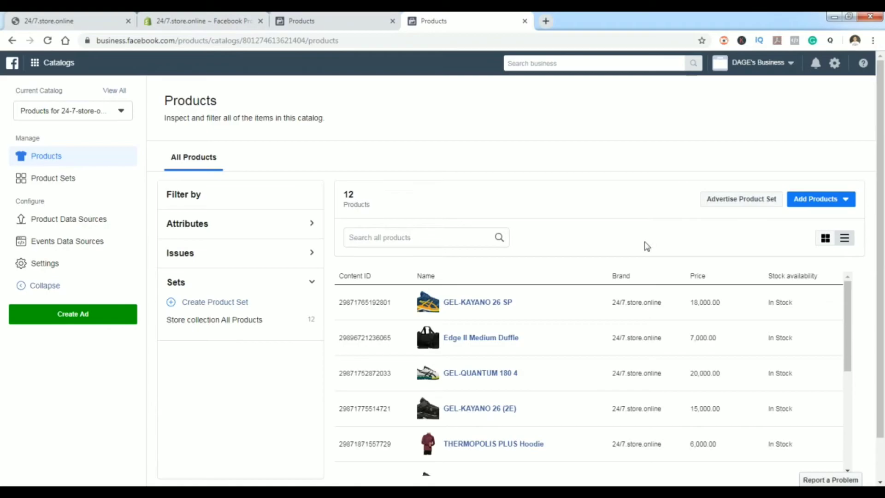
scroll(646, 244, "down", 1)
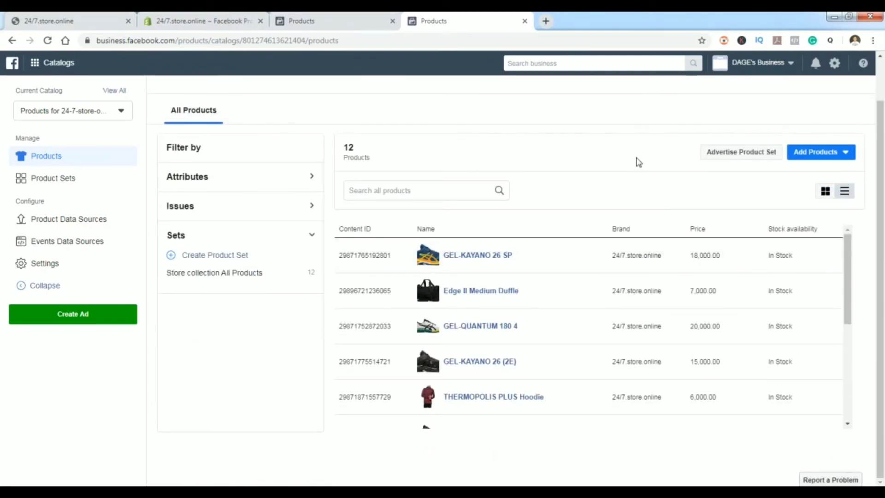
scroll(638, 162, "up", 1)
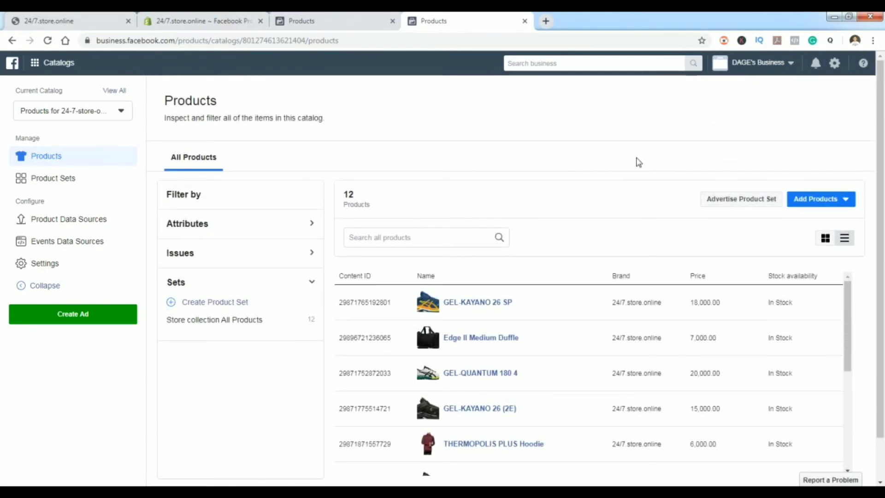